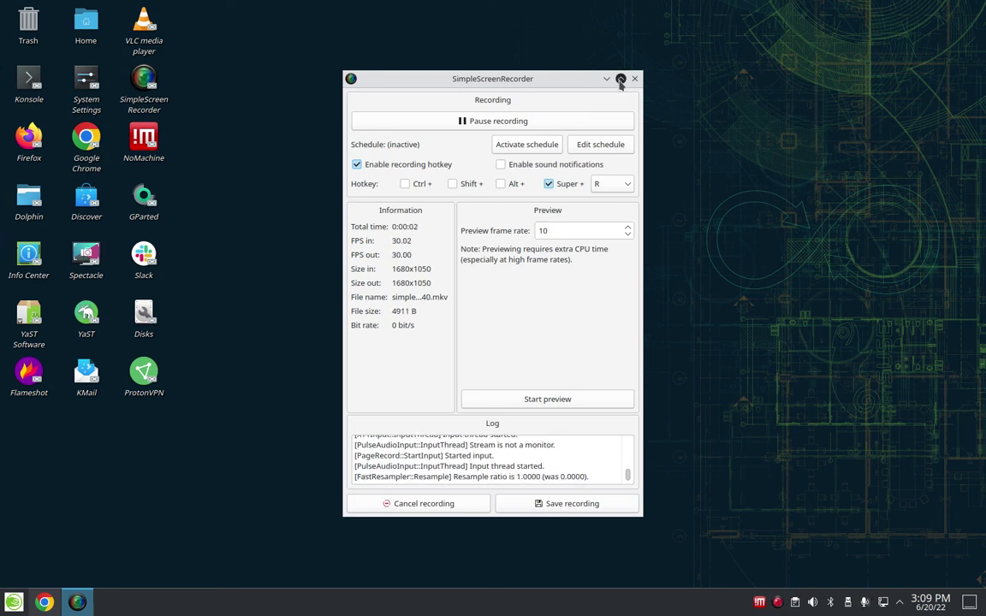
# Minimize the SimpleScreenRecorder window so only the desktop shows
pyautogui.click(607, 78)
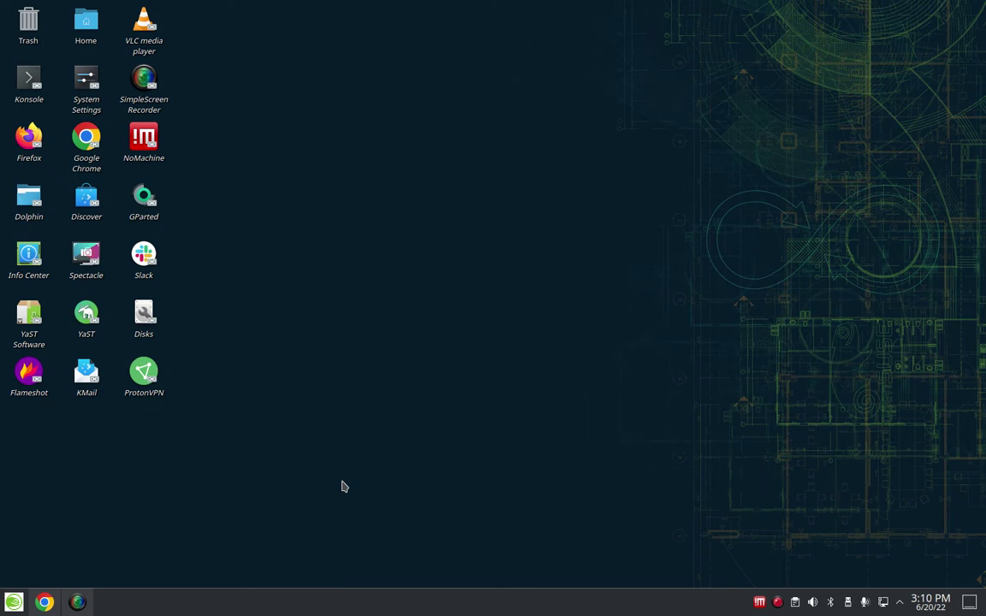
pyautogui.click(45, 603)
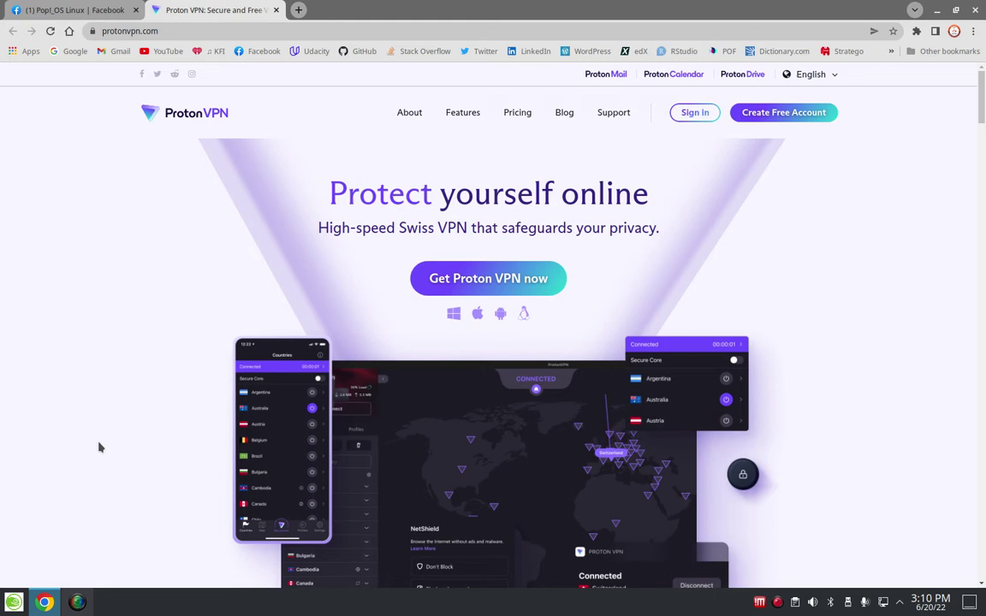
pyautogui.click(939, 11)
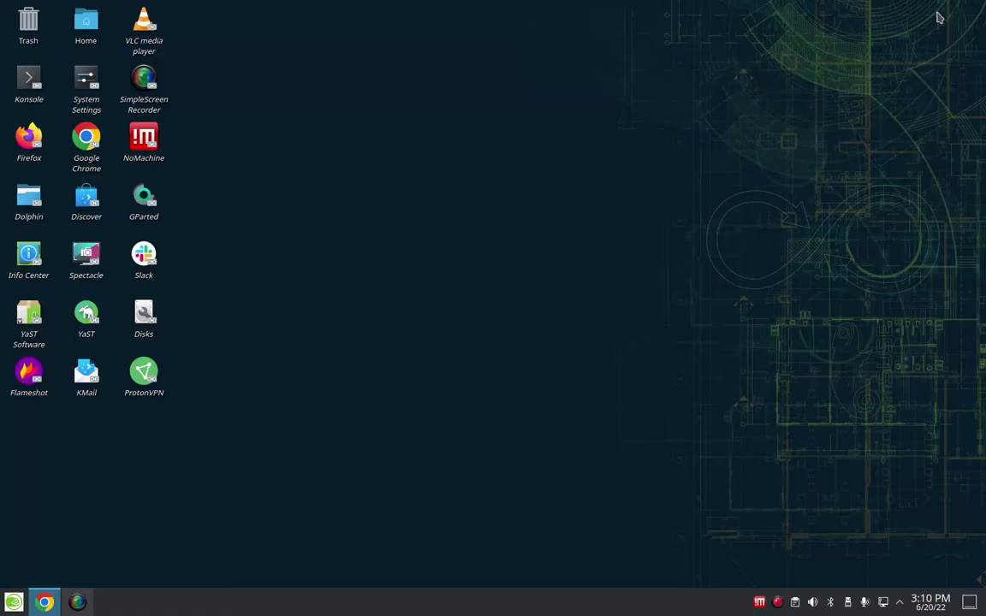
pyautogui.click(83, 28)
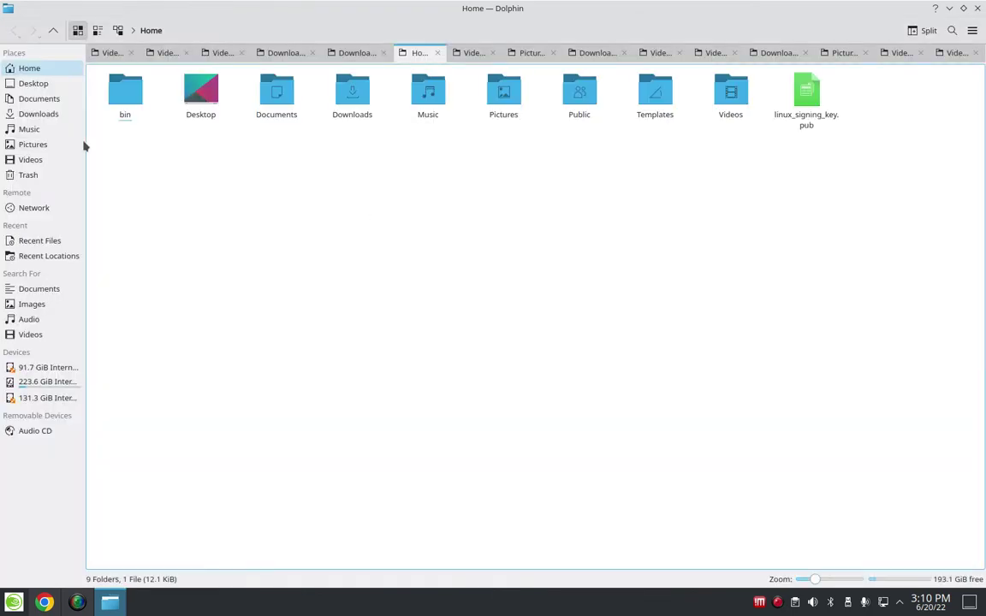
pyautogui.click(38, 113)
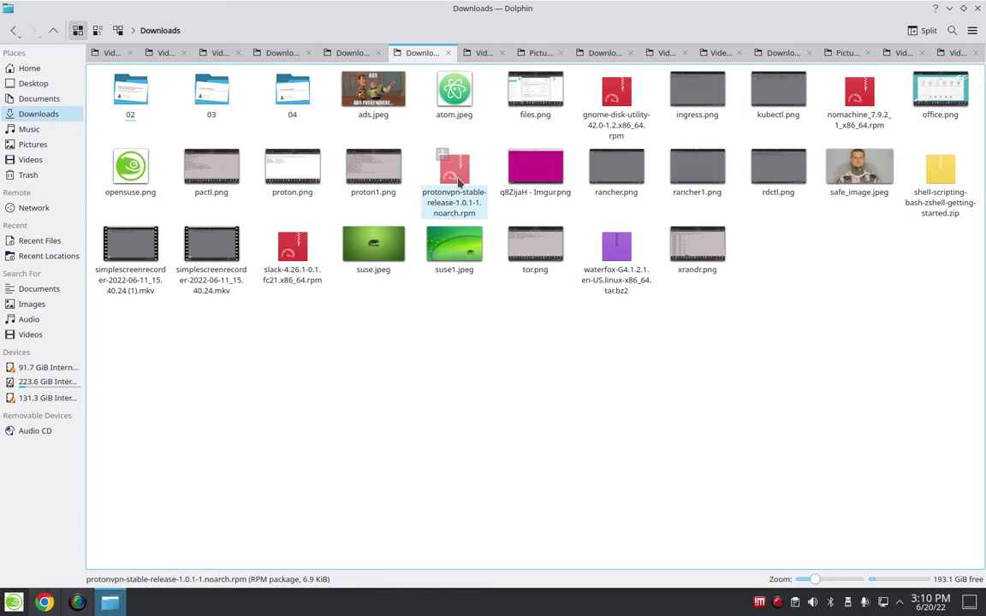
pyautogui.click(977, 8)
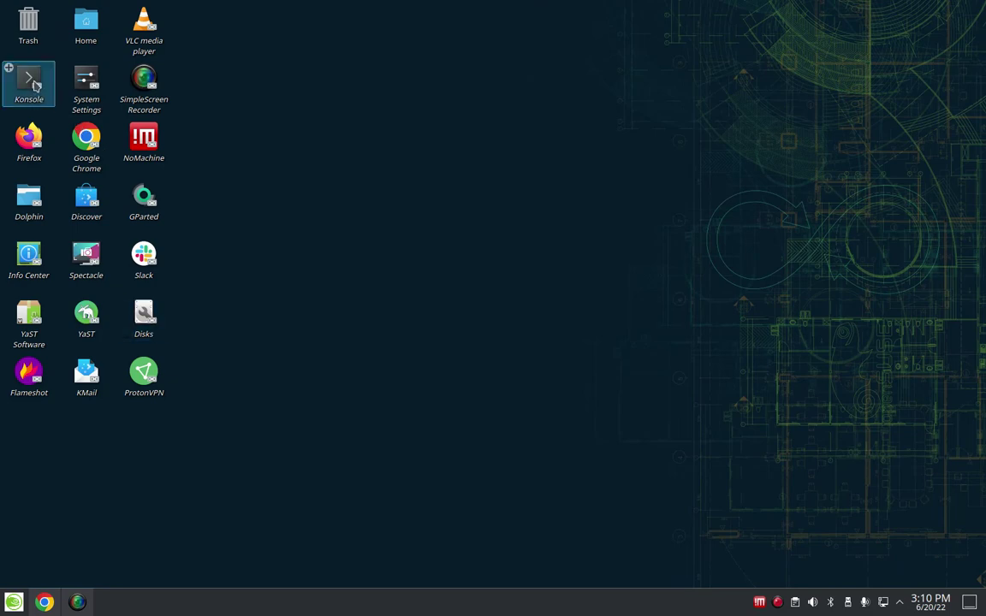
# Open Konsole, recall 'sudo zypper in protonvpn' at the prompt, then minimize the terminal
pyautogui.click(34, 84)
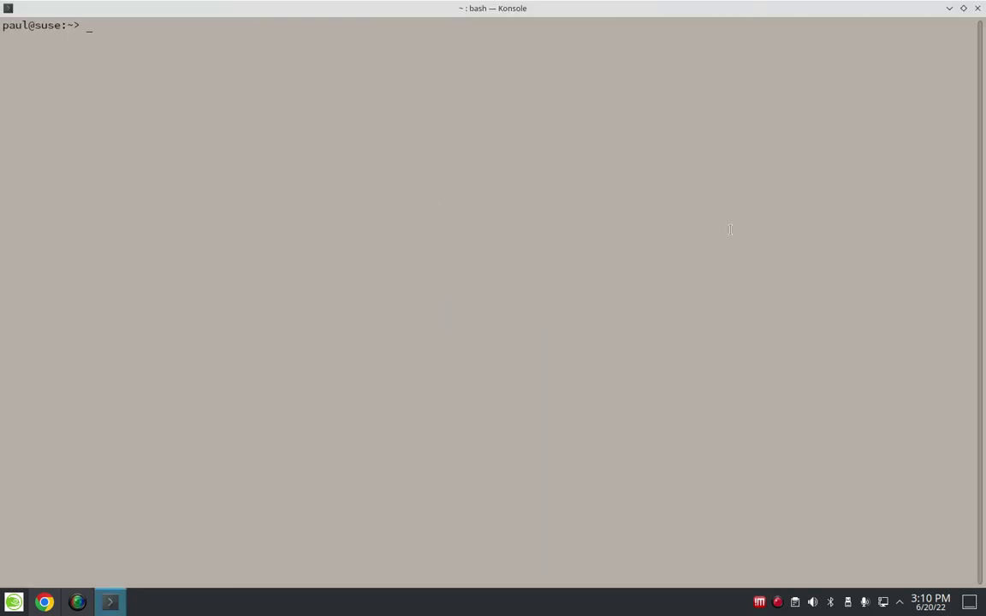
pyautogui.press('Up')
pyautogui.press('Up')
pyautogui.press('Up')
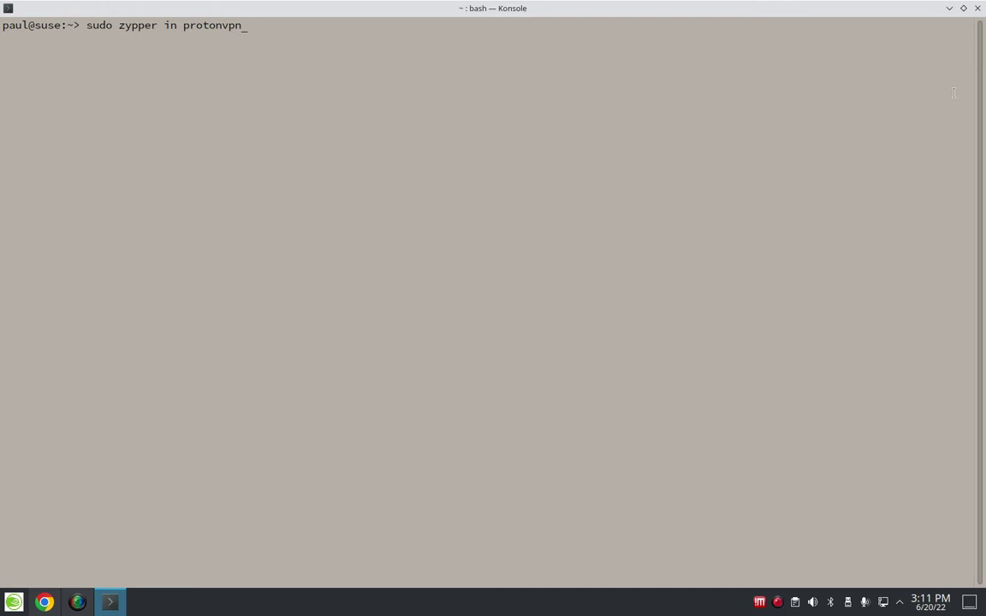
pyautogui.click(950, 8)
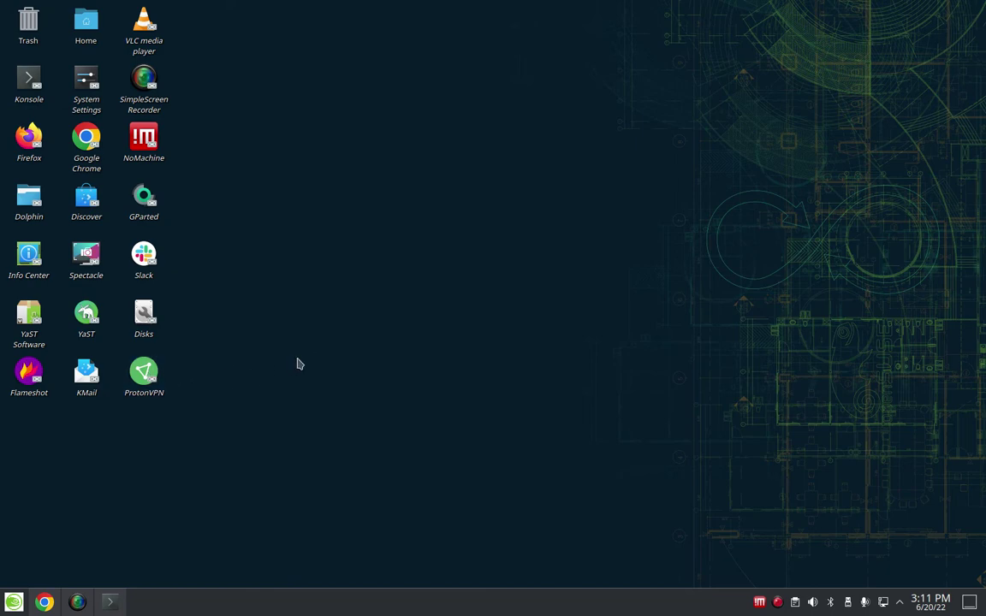
# Launch ProtonVPN from its desktop icon and minimize it at the startup screen
pyautogui.click(145, 374)
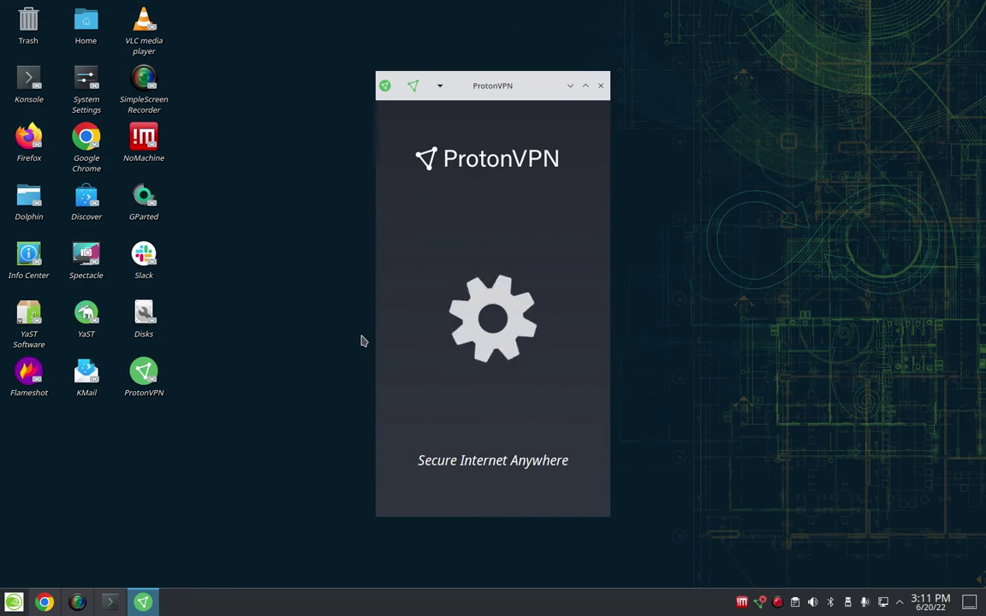
pyautogui.click(570, 86)
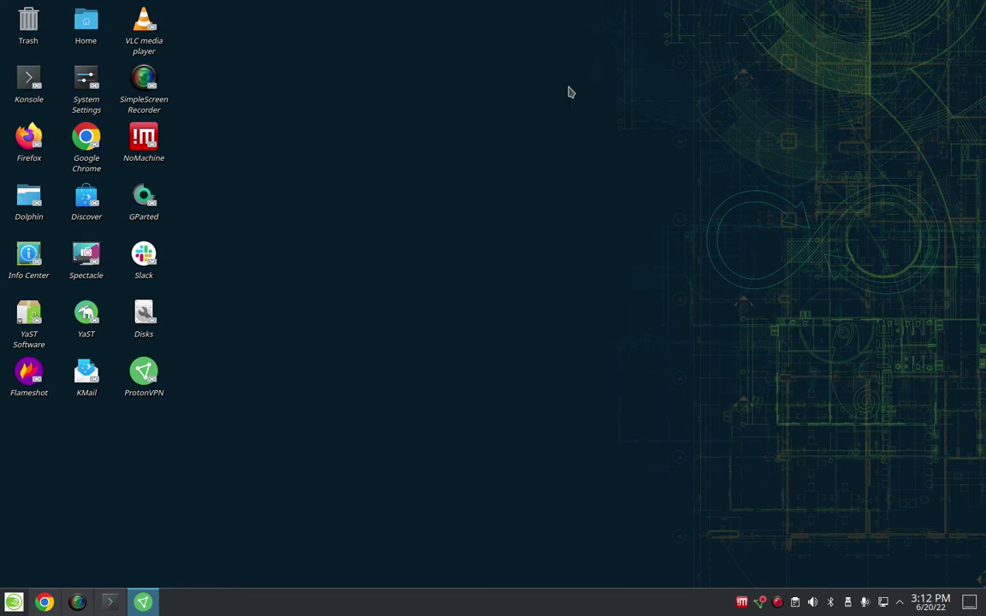
# Connect NoMachine to the Pop_OS machine, minimize the session, and dismiss the 'User connected' notice
pyautogui.click(143, 141)
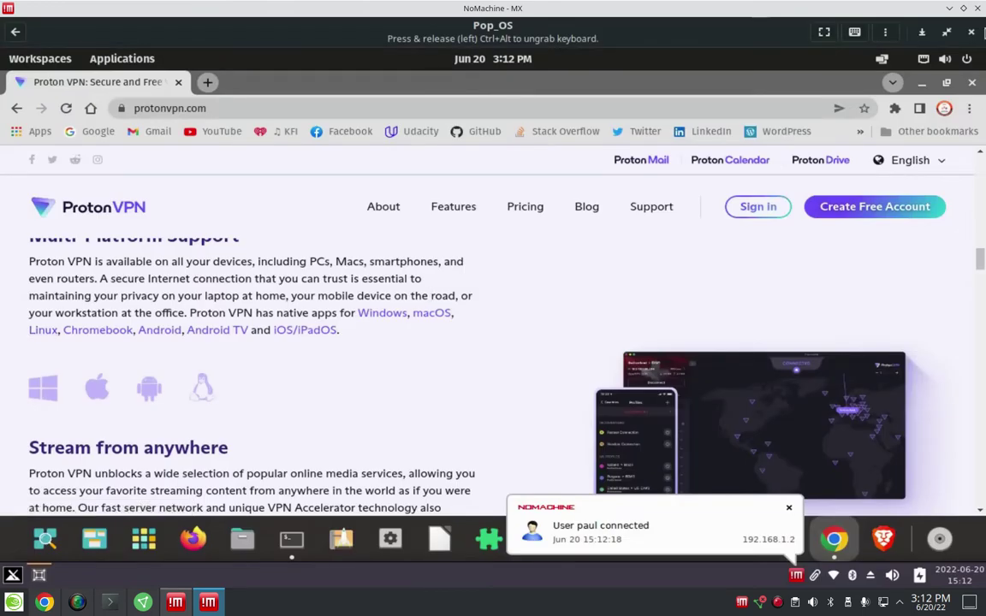
pyautogui.click(922, 36)
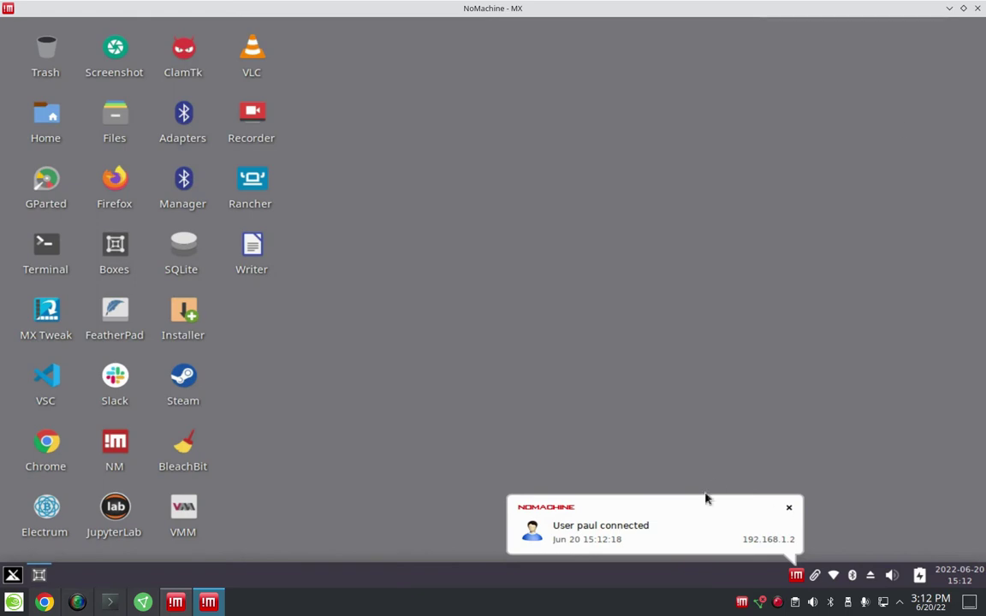
pyautogui.click(790, 508)
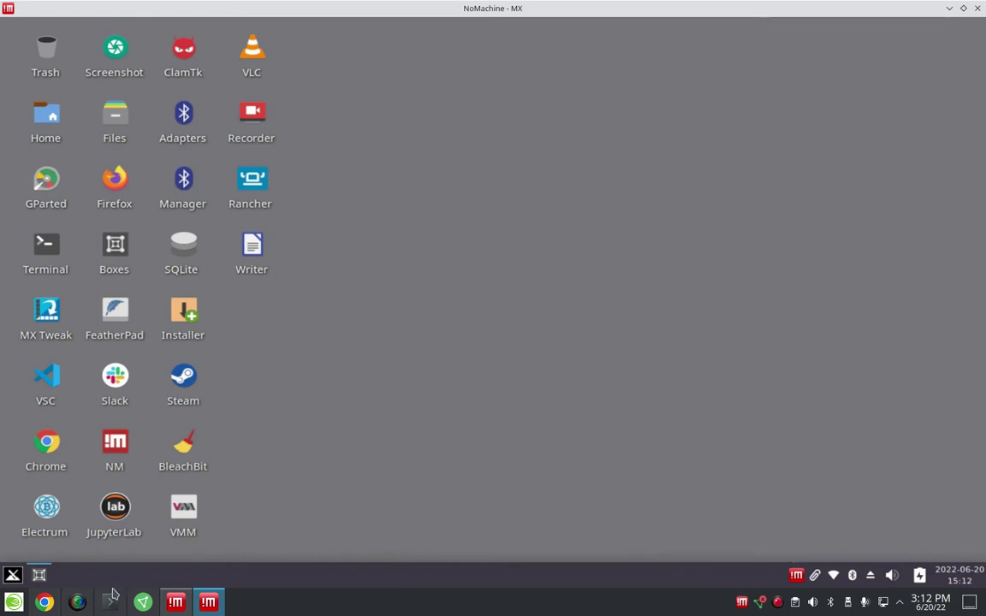
# Restore the remote Pop_OS session and scroll through the protonvpn.com page in Chrome
pyautogui.click(38, 575)
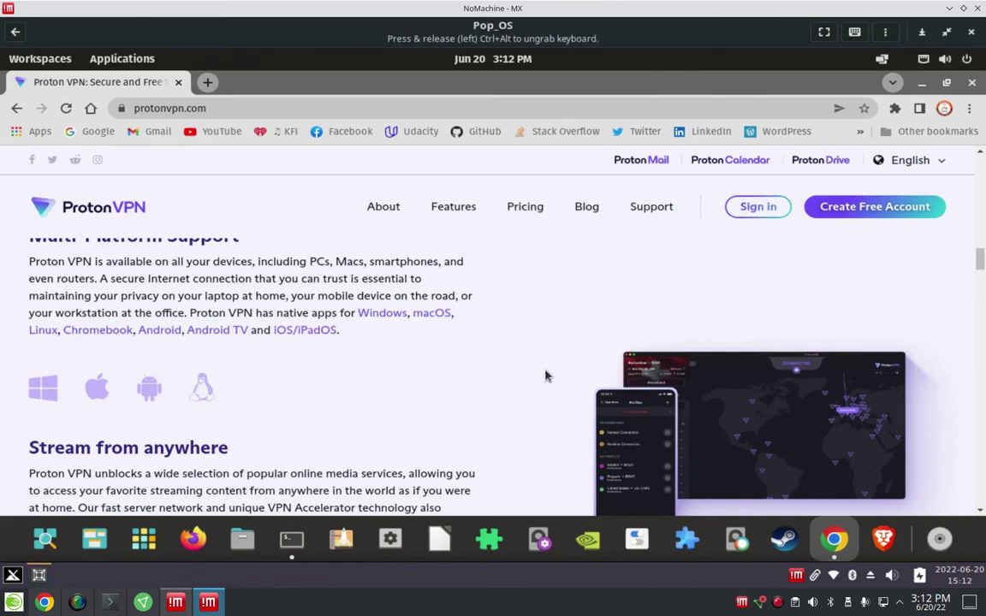
pyautogui.scroll(-3, 308, 398)
pyautogui.scroll(-3, 309, 398)
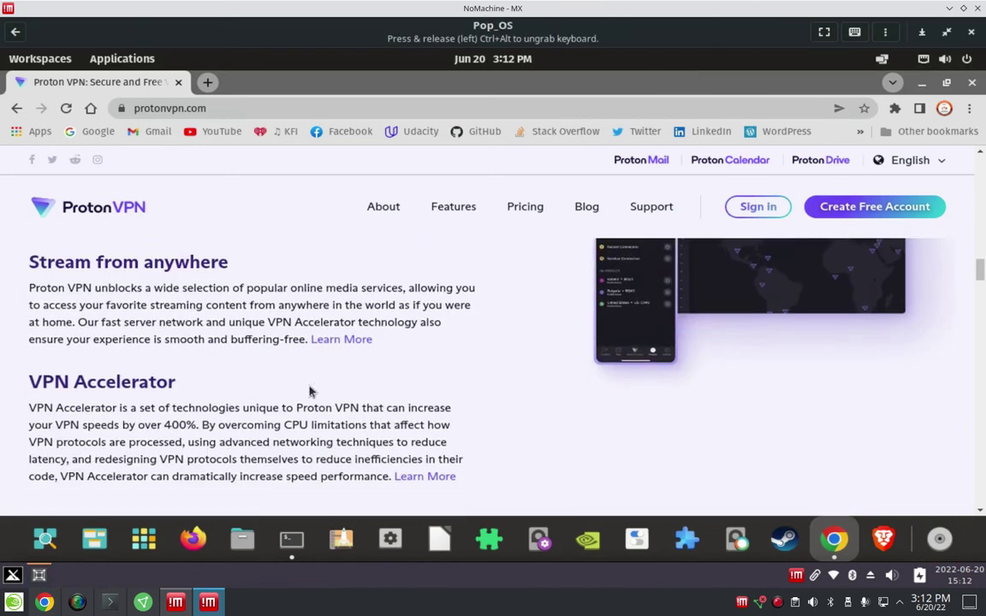
pyautogui.scroll(2, 310, 390)
pyautogui.scroll(-4, 310, 391)
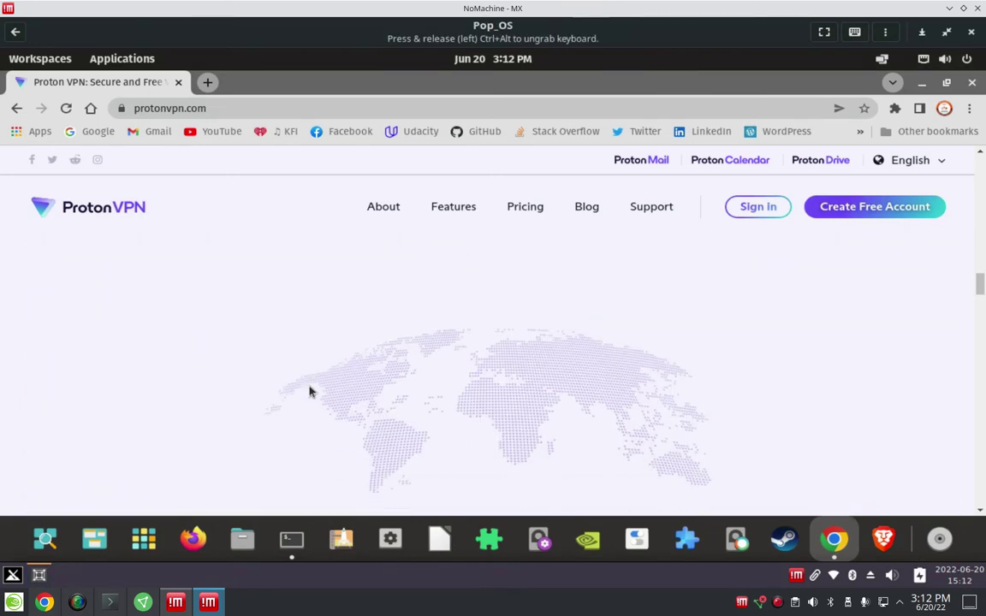
pyautogui.scroll(5, 310, 392)
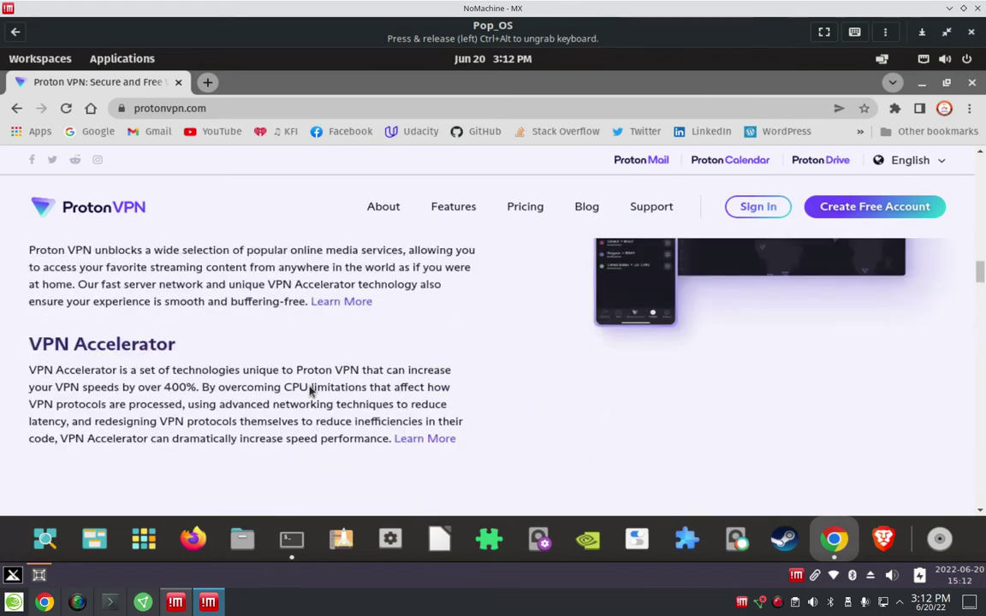
# Open Proton VPN's Linux download page, scroll through it, and minimize Chrome
pyautogui.click(38, 292)
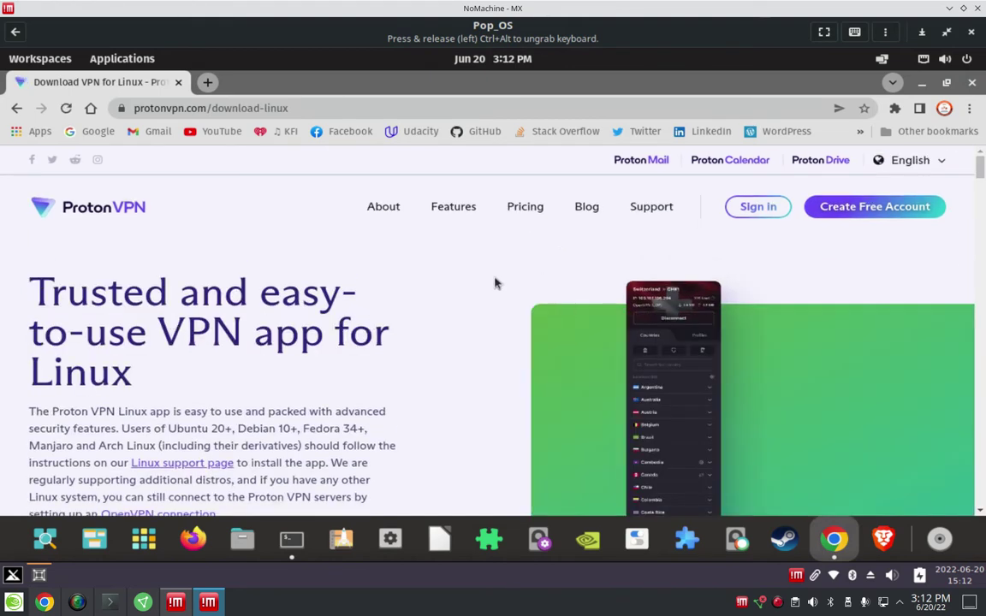
pyautogui.scroll(-5, 474, 297)
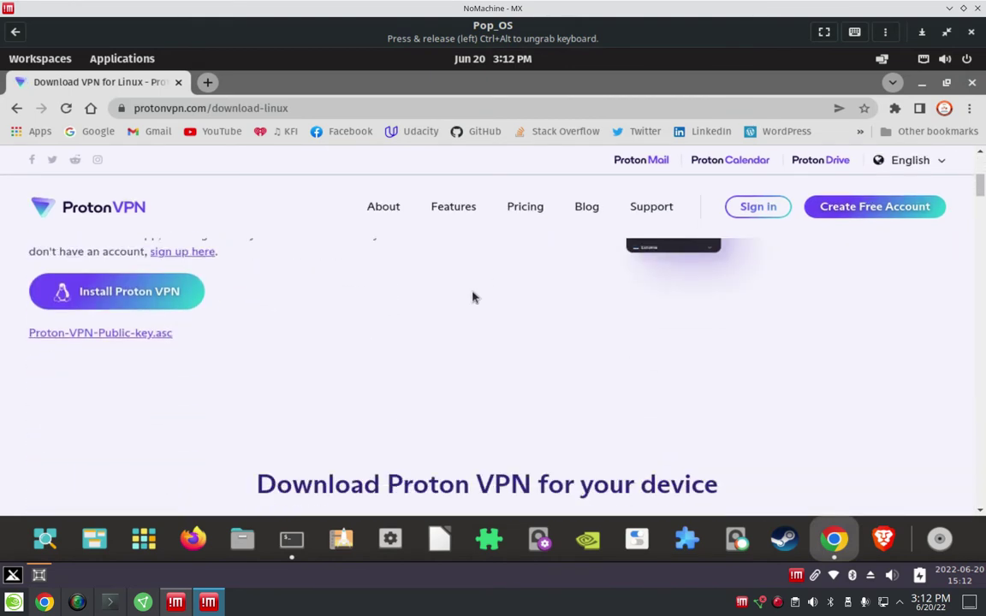
pyautogui.scroll(-6, 378, 346)
pyautogui.scroll(-7, 402, 335)
pyautogui.scroll(3, 402, 335)
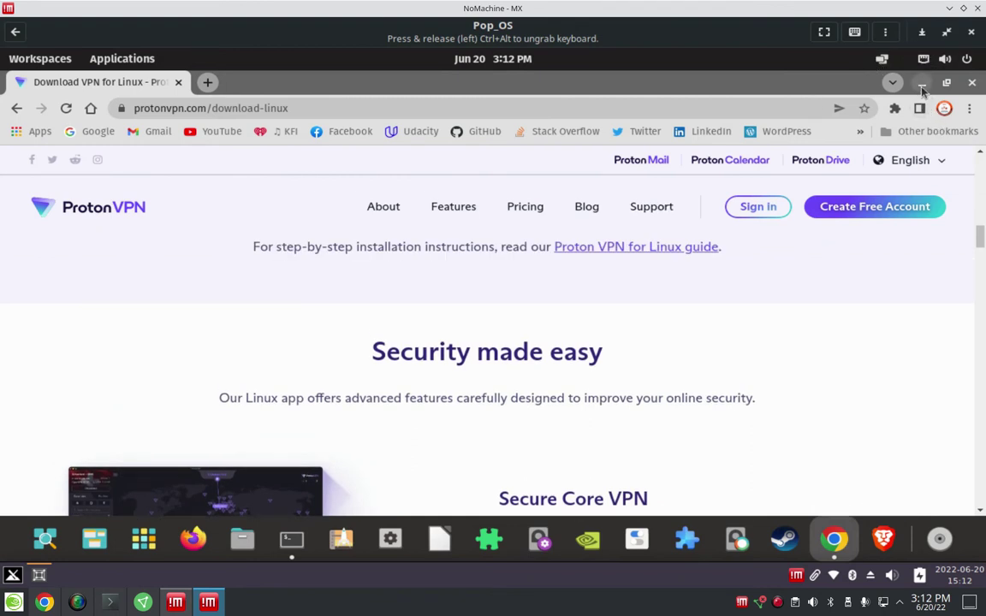
pyautogui.click(922, 83)
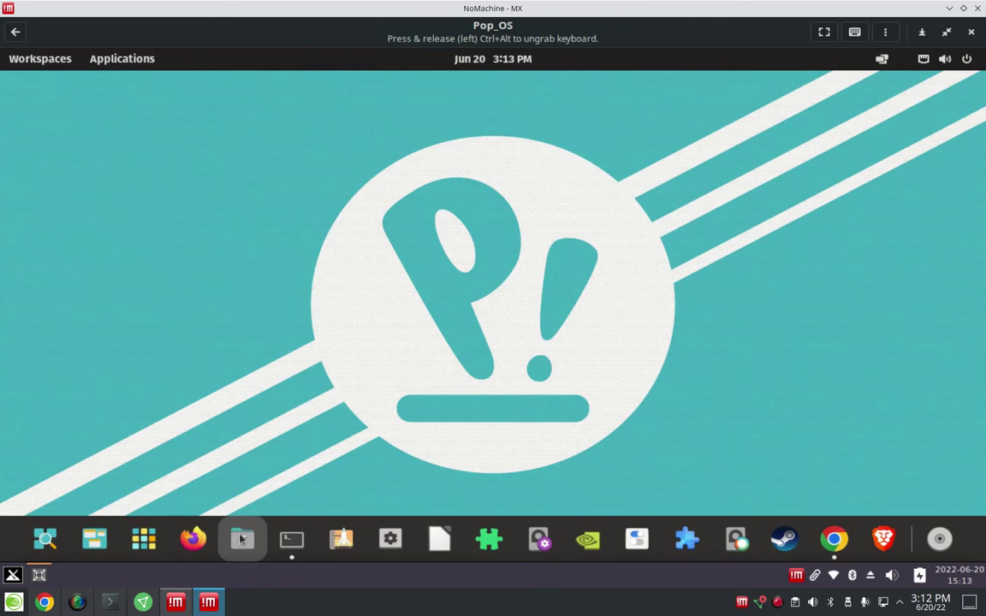
# Open the Downloads folder in Files, locate protonvpn-stable-release_1.0.1-1_all.deb, then minimize Files
pyautogui.click(242, 539)
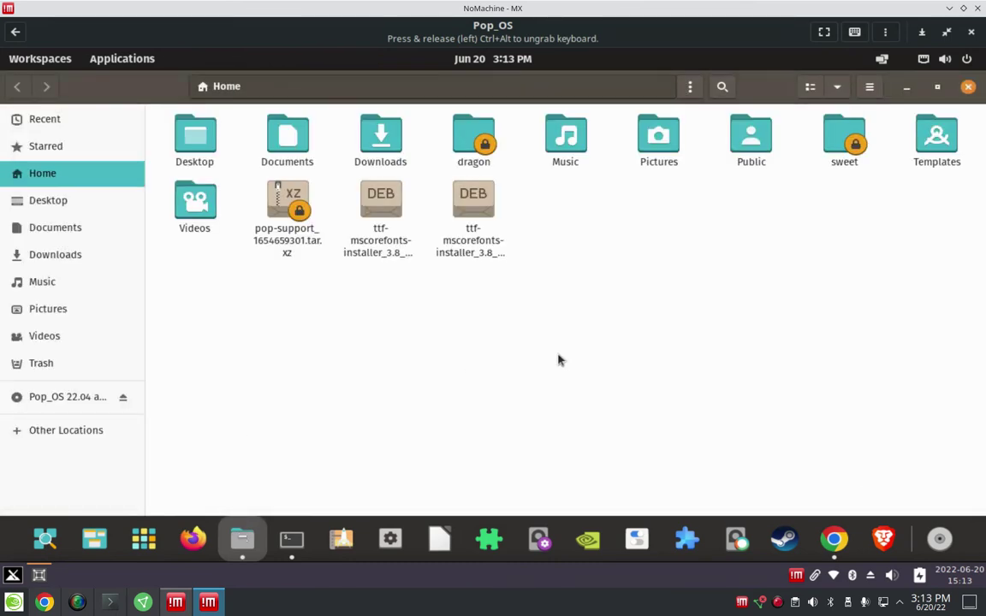
pyautogui.doubleClick(345, 124)
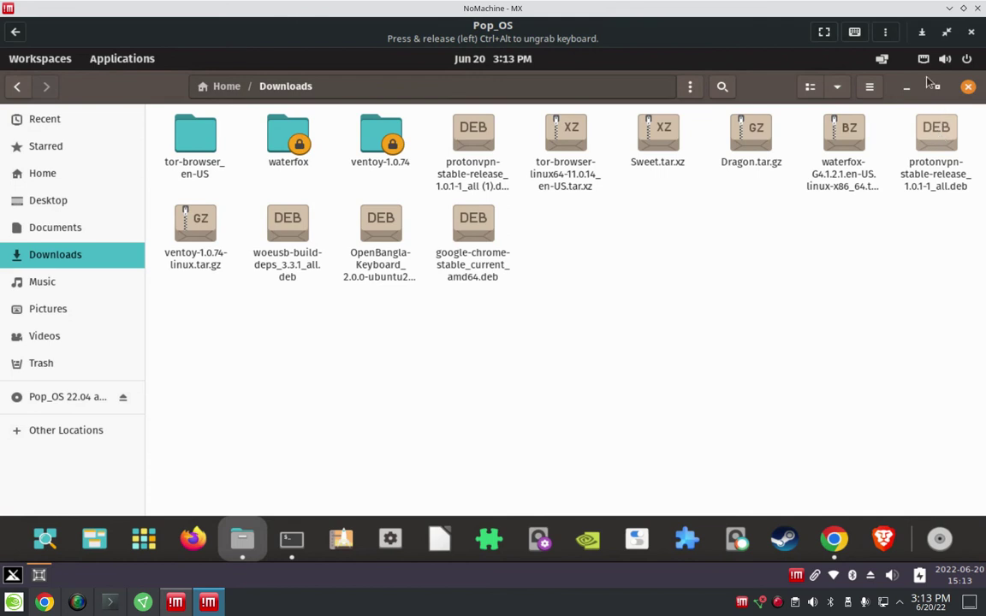
pyautogui.click(923, 32)
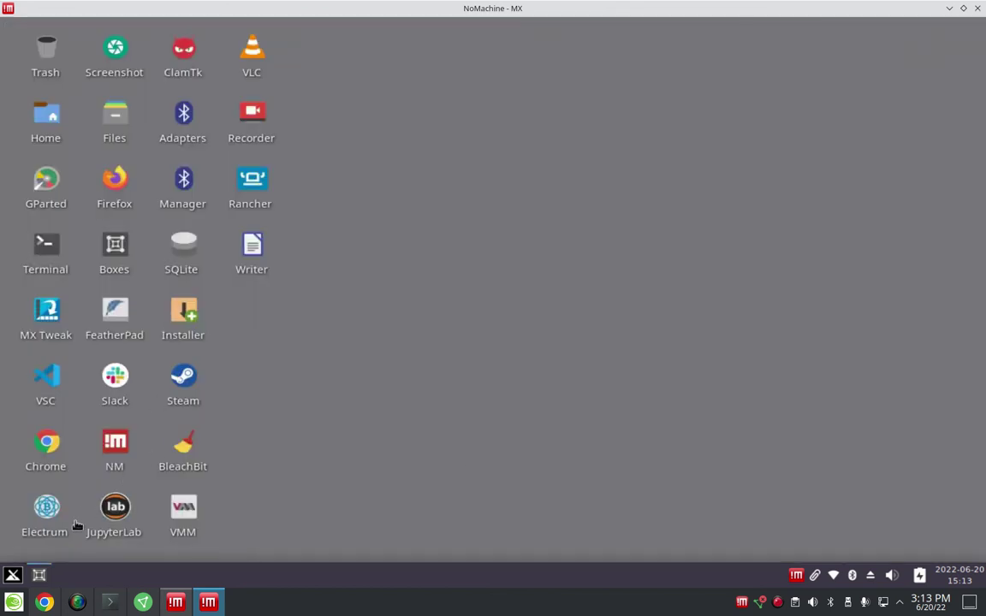
pyautogui.hotkey('alt', 'Tab')
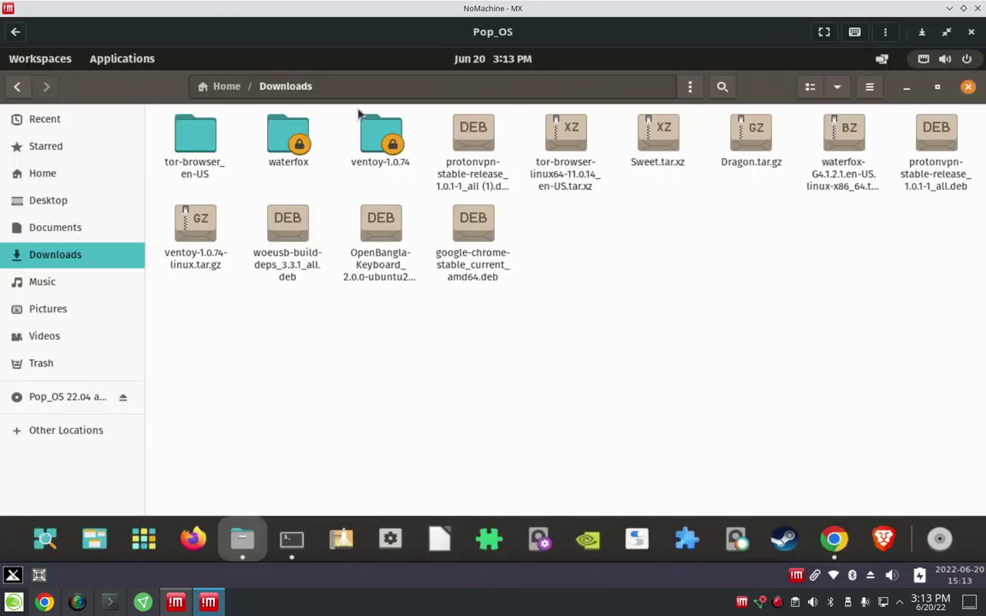
pyautogui.click(907, 87)
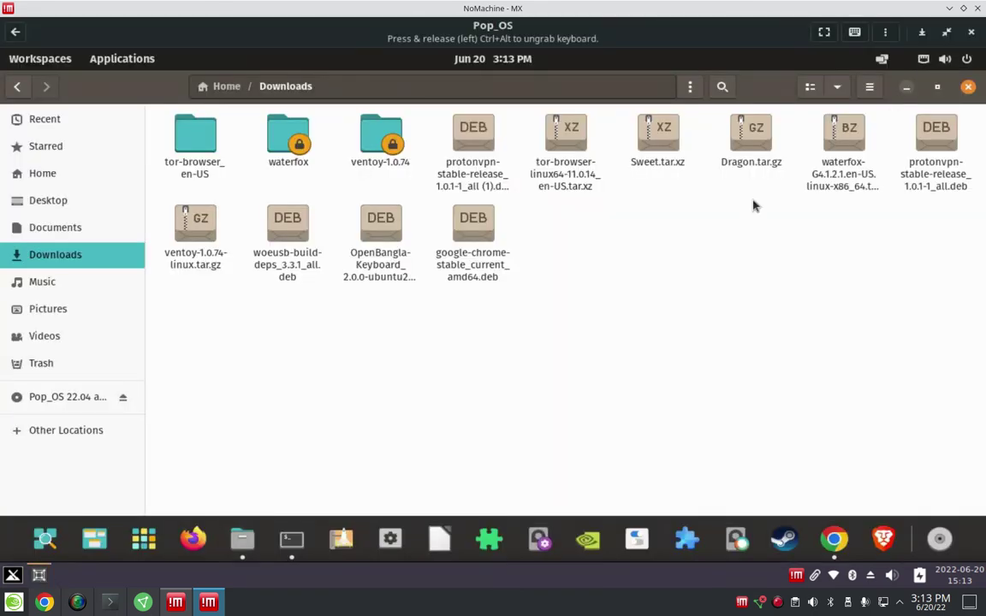
# Open a Pop!_OS terminal, recall 'sudo apt install protonvpn' at the prompt, then minimize it
pyautogui.click(291, 538)
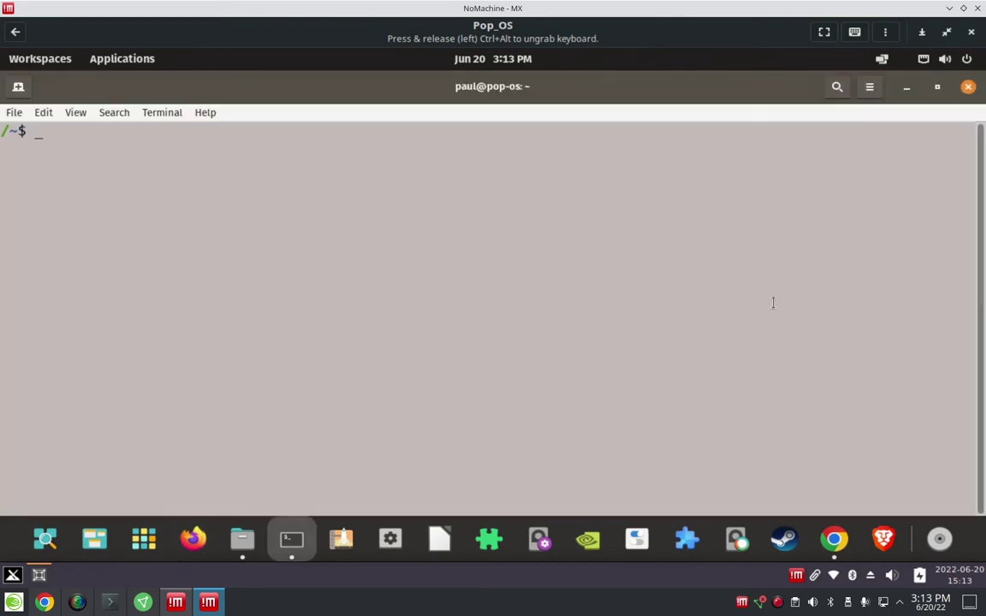
pyautogui.press('Up')
pyautogui.press('Up')
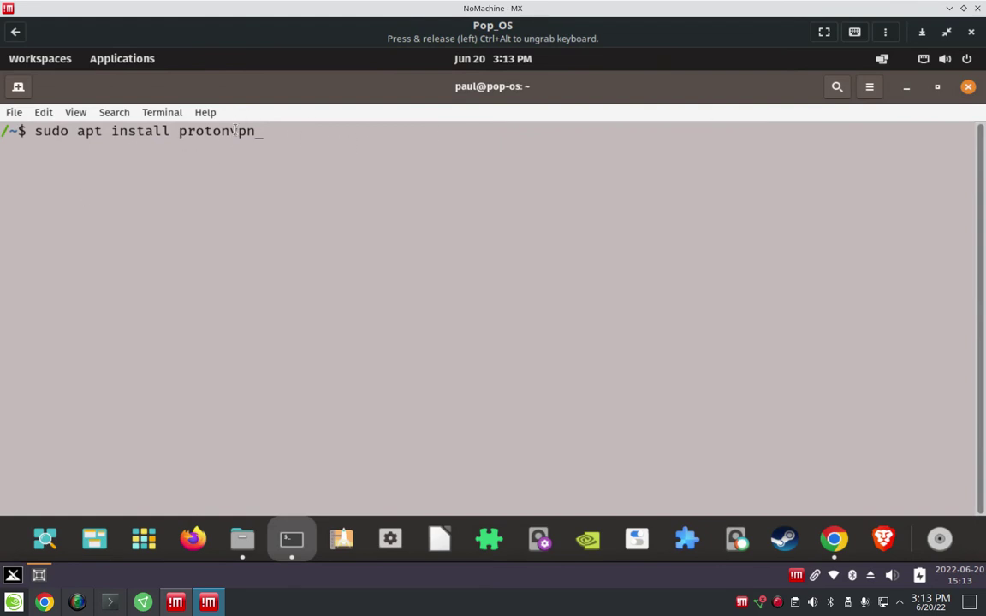
pyautogui.click(906, 86)
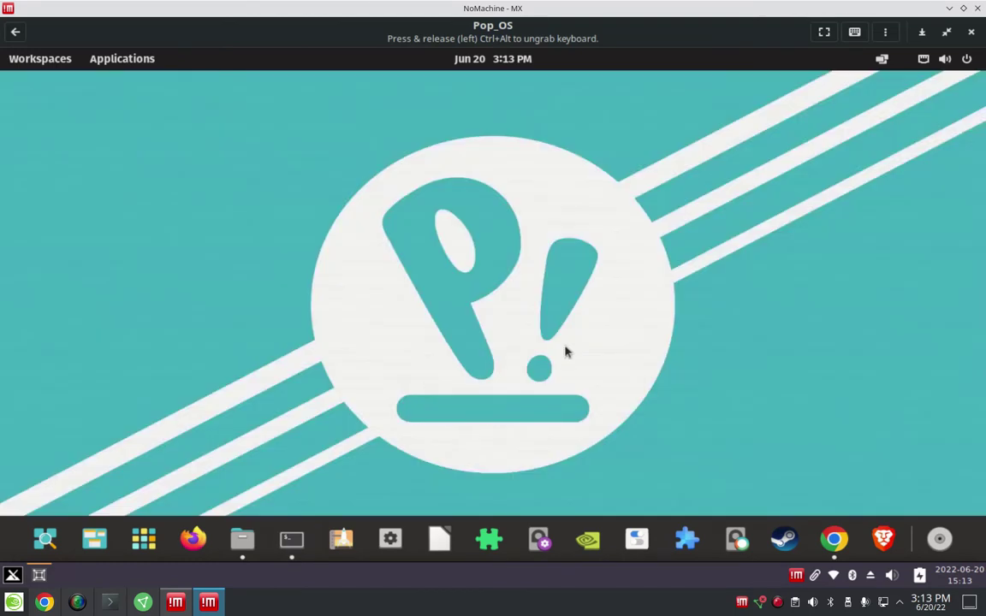
# Start Proton VPN from Show Applications, showing free Japan, Netherlands and United States locations
pyautogui.click(150, 542)
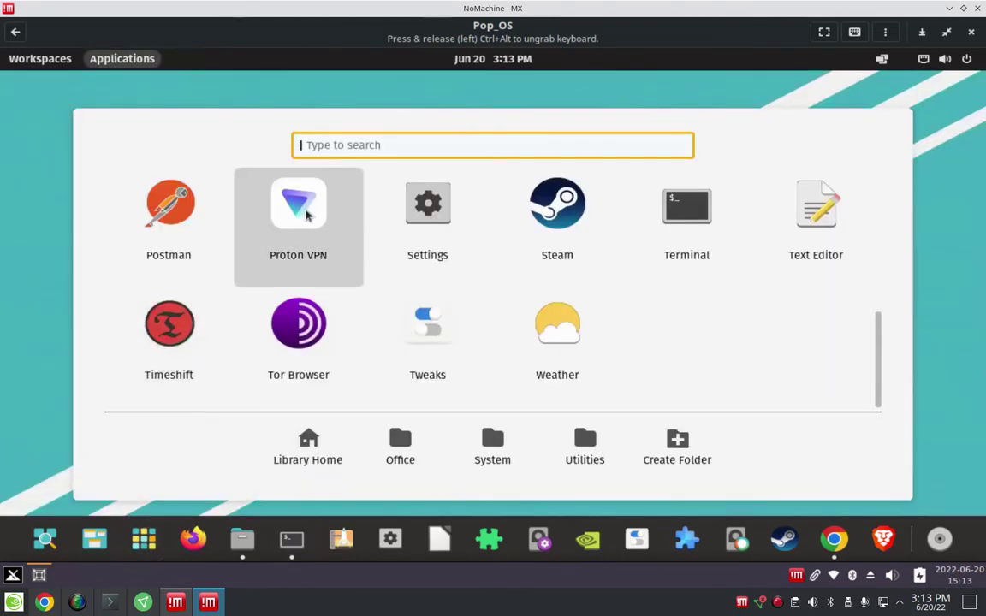
pyautogui.click(312, 217)
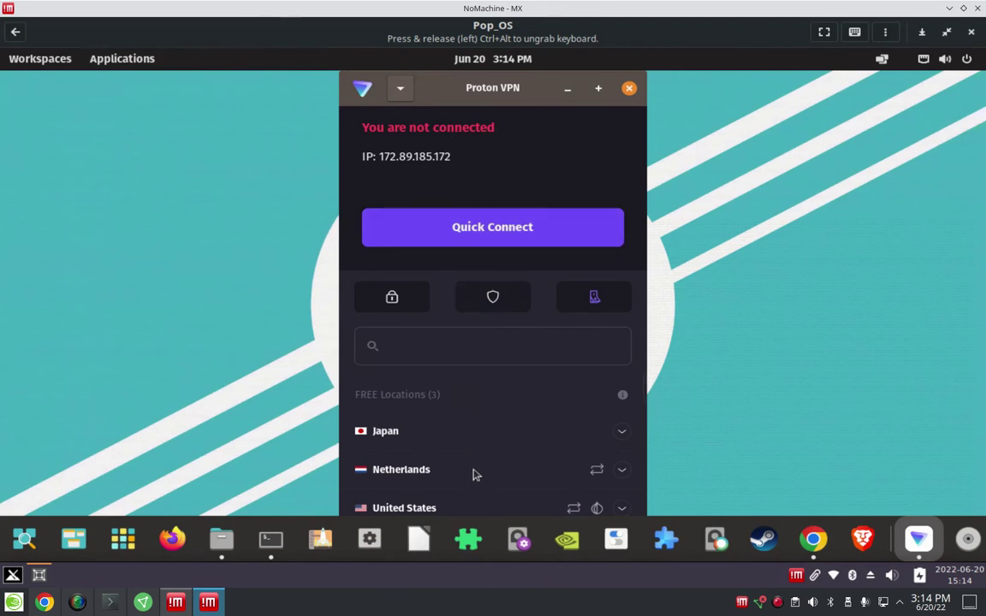
# Quick Connect Proton VPN to US-FREE#27 (IP 37.19.199.153), then minimize its window
pyautogui.scroll(-2, 489, 451)
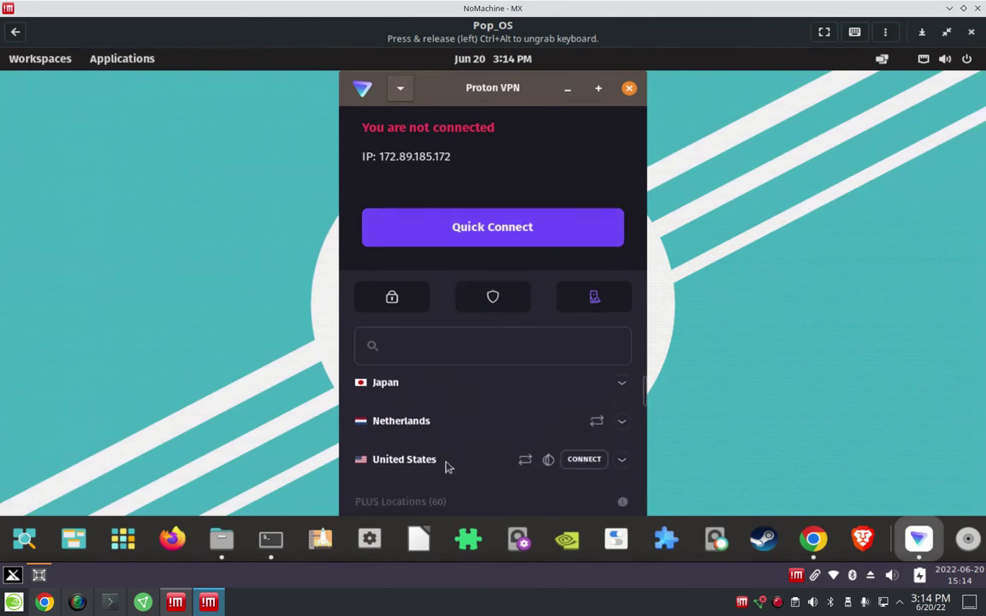
pyautogui.click(497, 230)
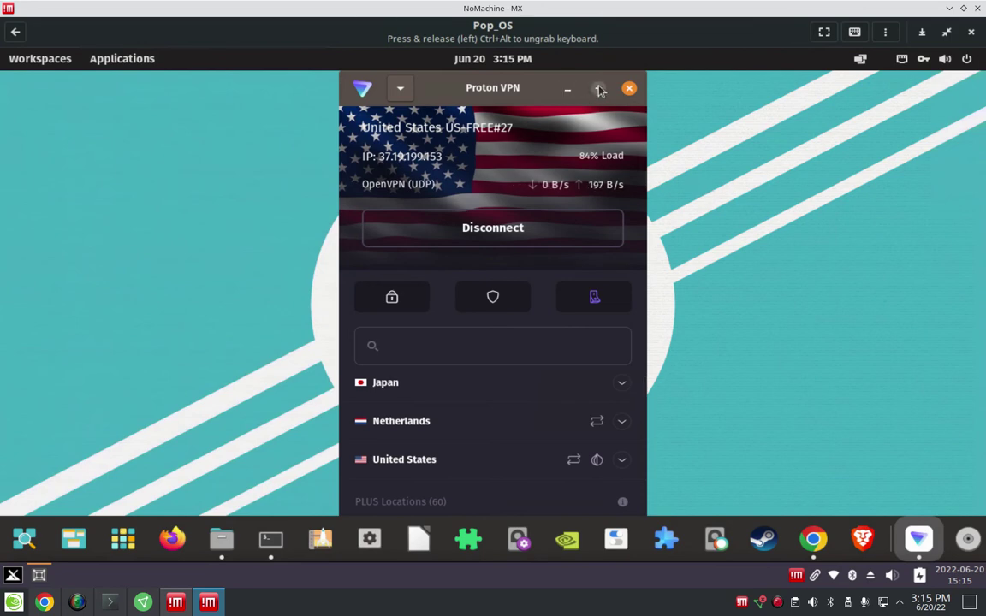
pyautogui.click(600, 90)
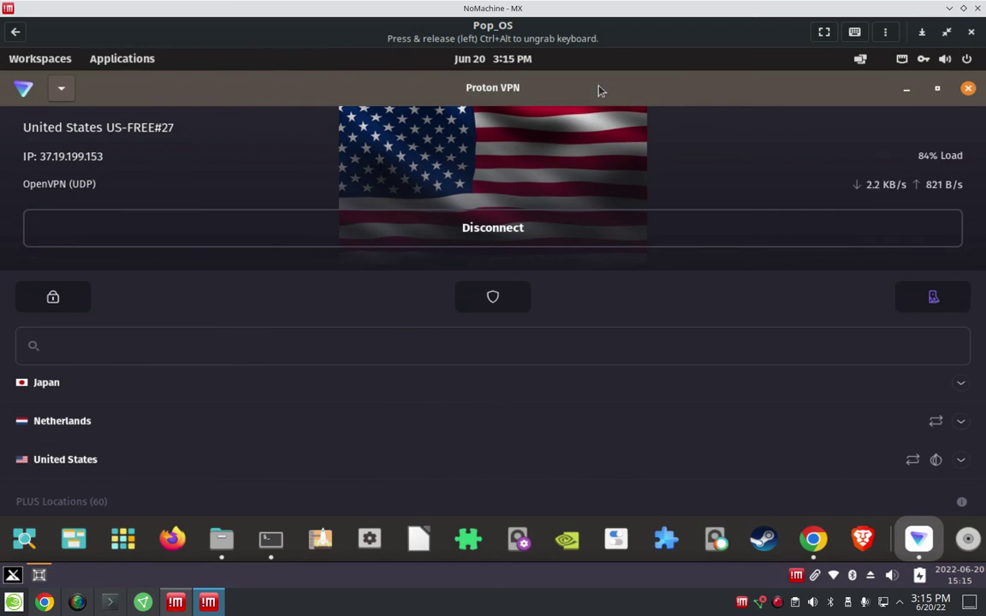
pyautogui.click(907, 90)
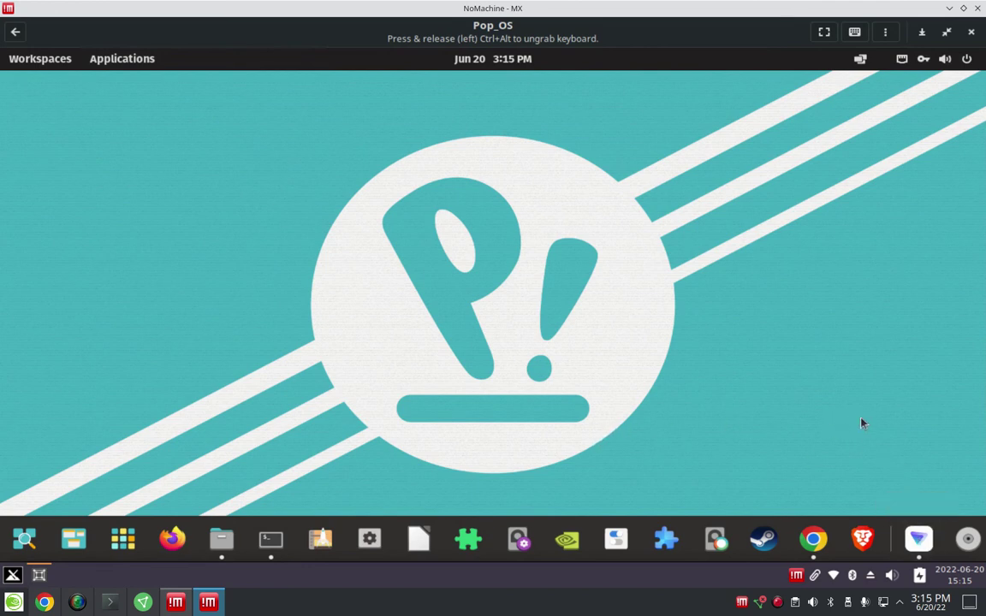
# Load google.com in a new Chrome tab via the Google bookmark, then minimize Chrome
pyautogui.click(814, 539)
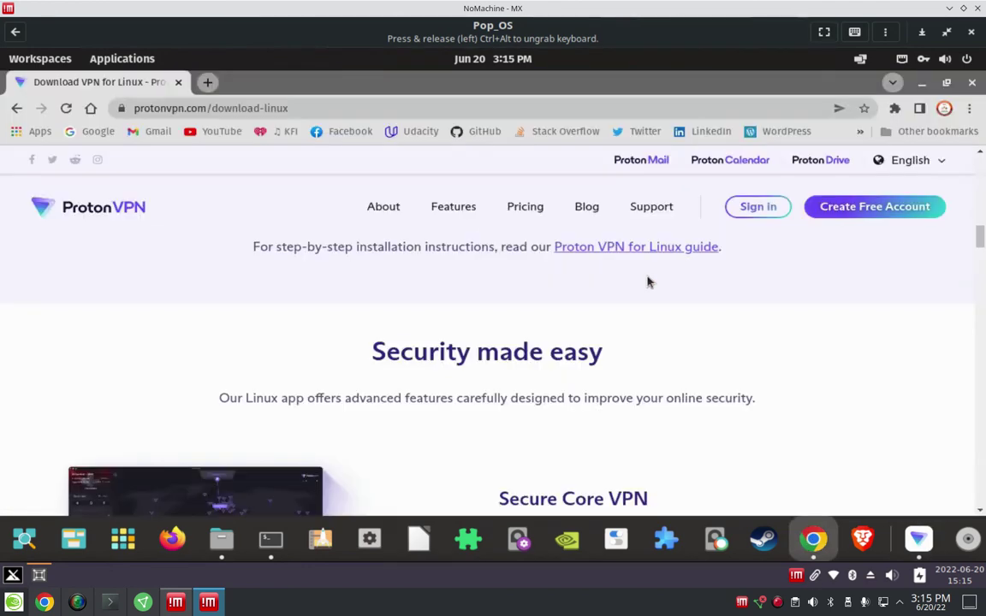
pyautogui.click(209, 82)
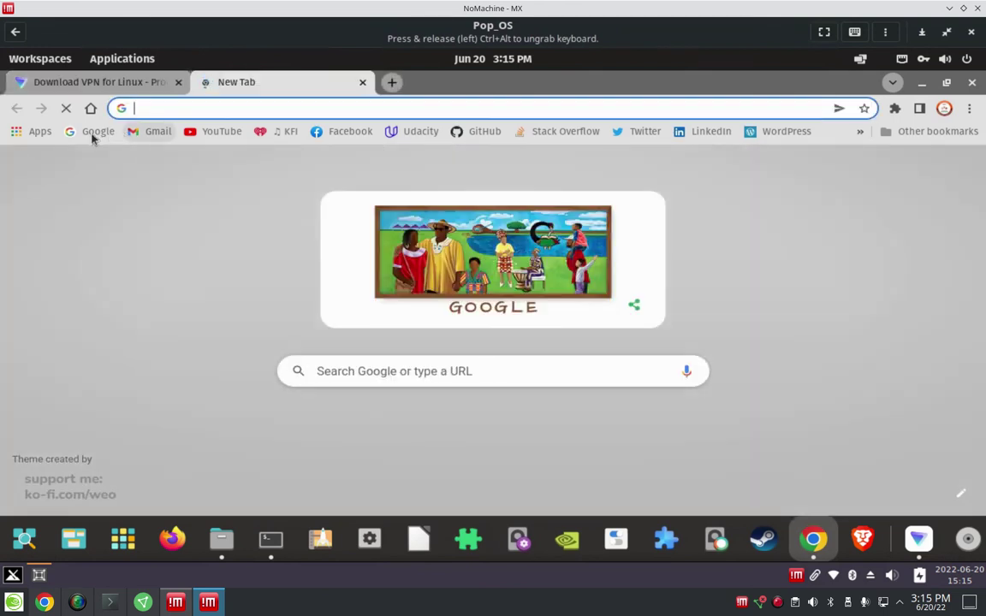
pyautogui.click(92, 134)
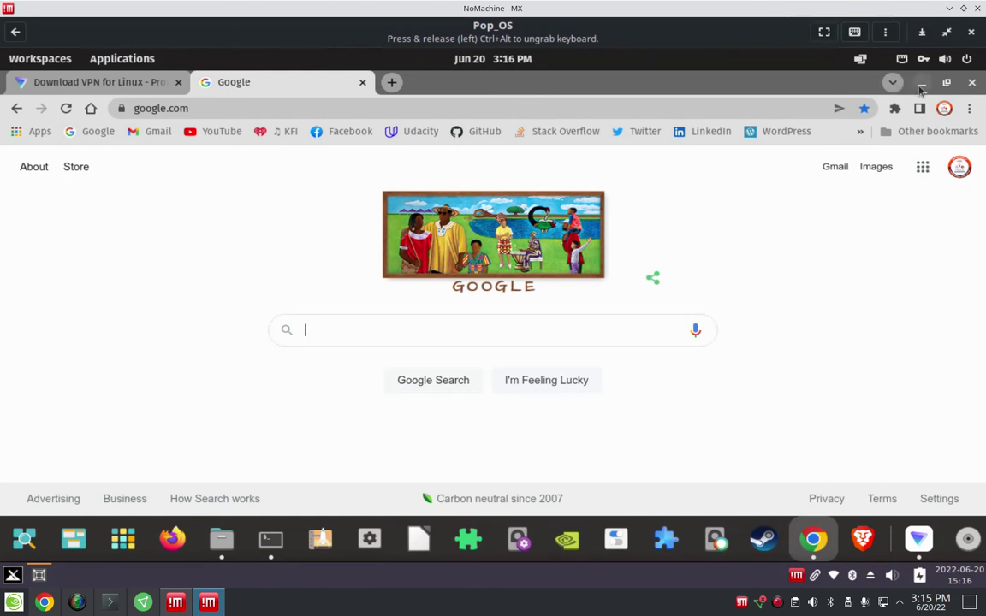
pyautogui.press('super+h')
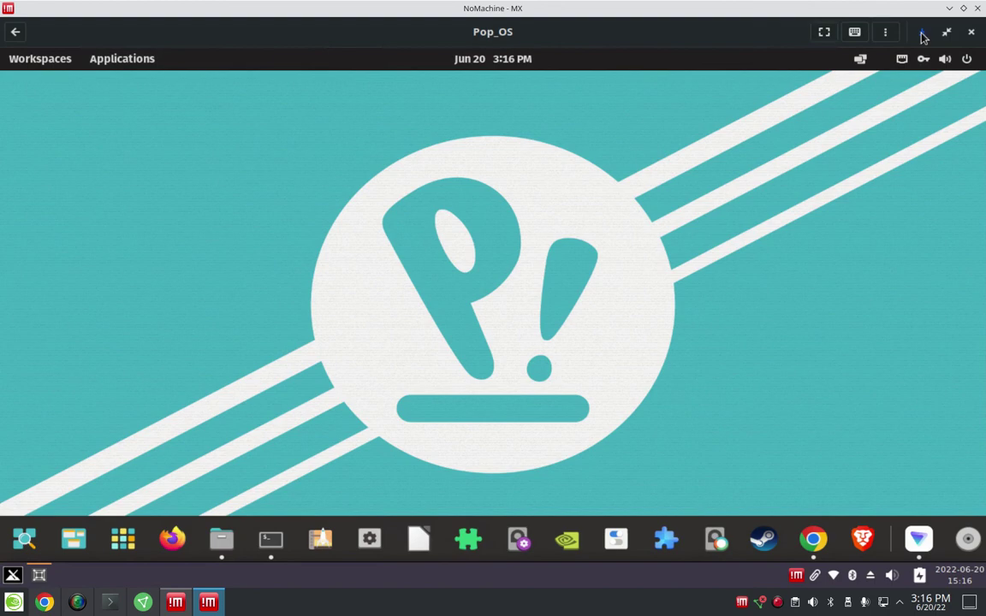
# Minimize the Pop!_OS and NoMachine MX windows and bring SimpleScreenRecorder's window to the front
pyautogui.click(924, 34)
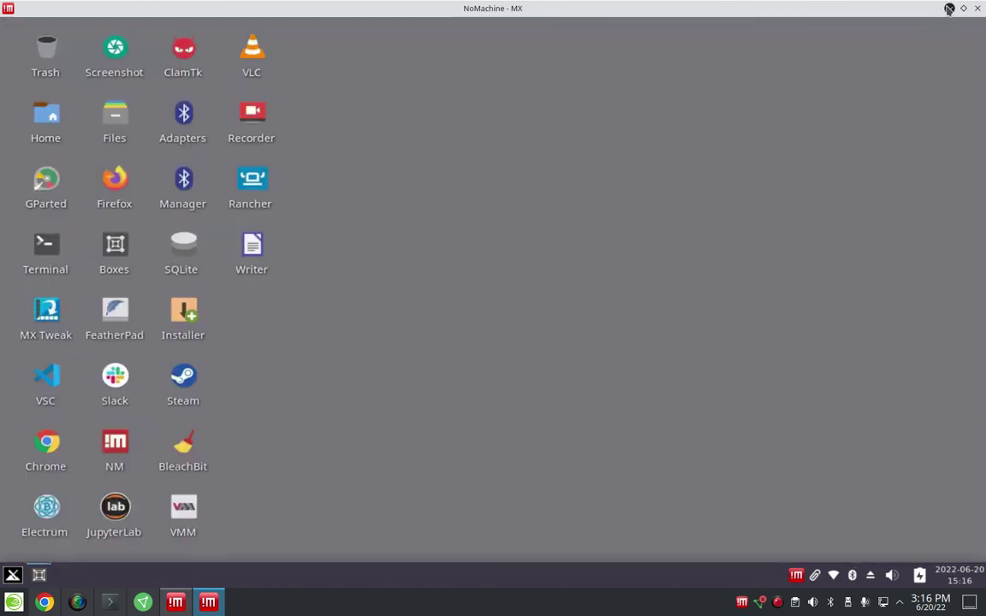
pyautogui.click(949, 9)
pyautogui.click(715, 132)
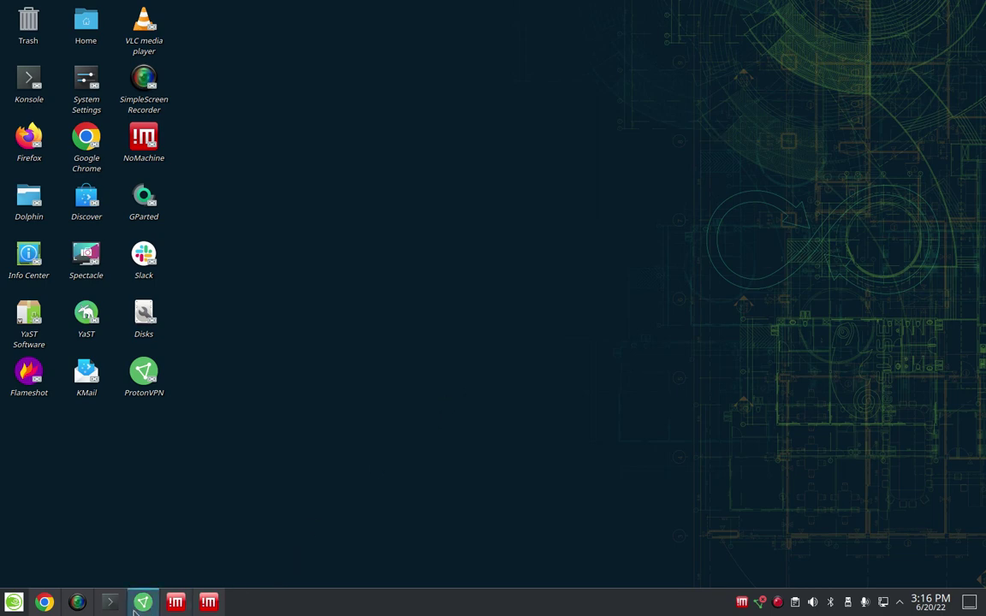
pyautogui.click(77, 602)
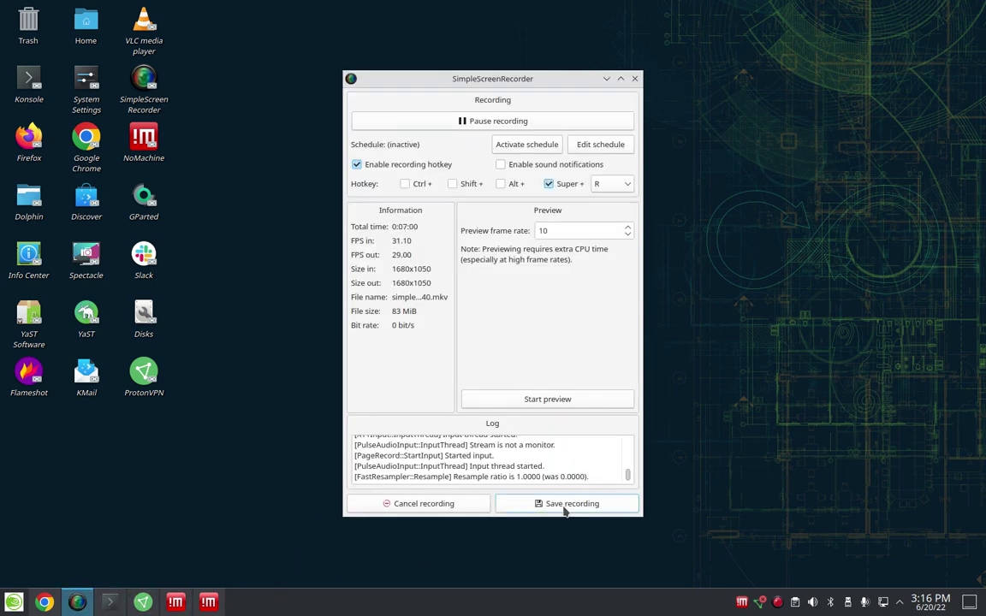